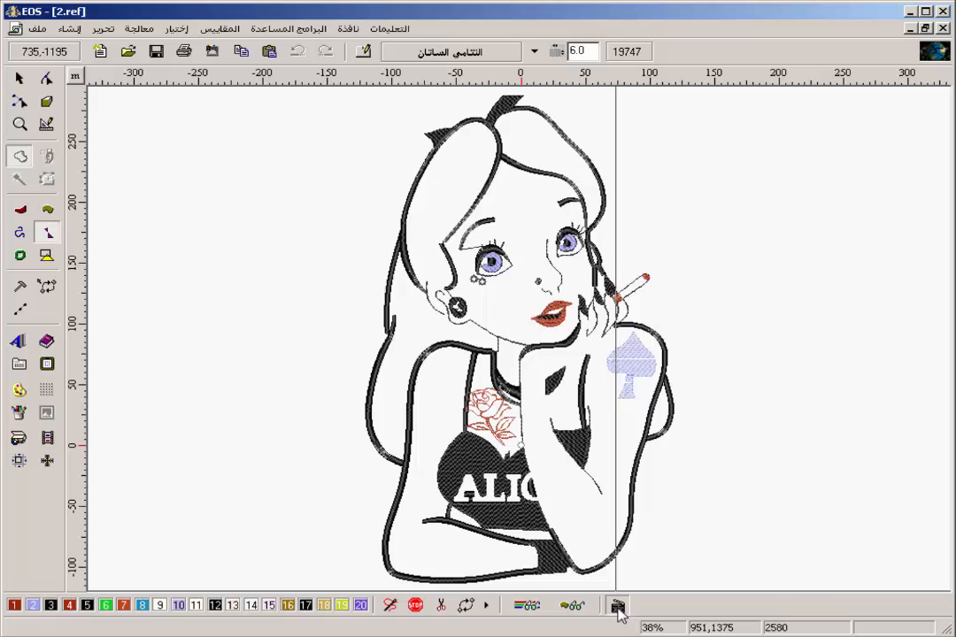
Turn off the realistic stitch preview and select the long running-stitch path that follows the figure's outer outline.
click(618, 607)
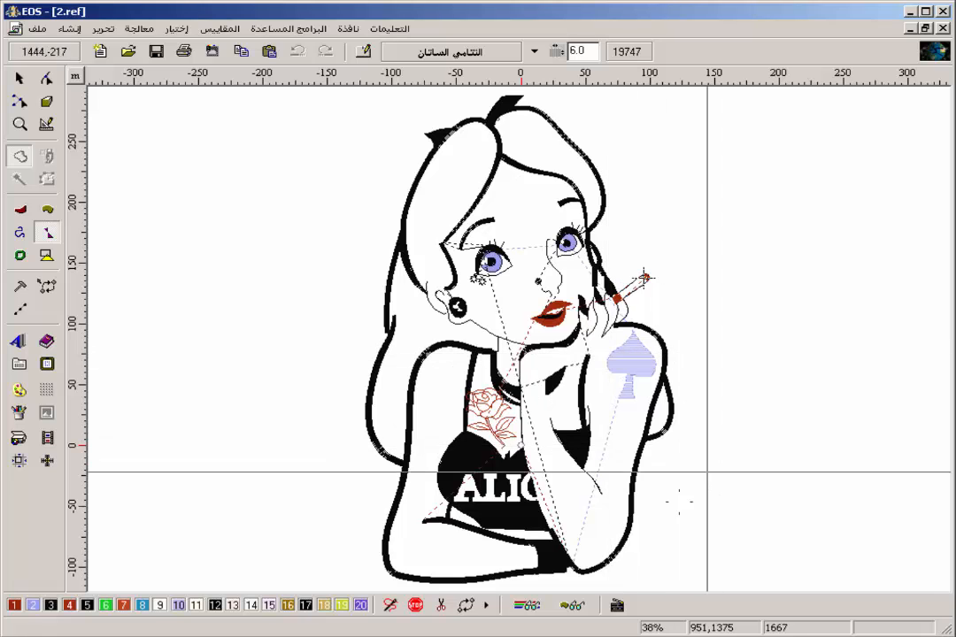
right_click(596, 412)
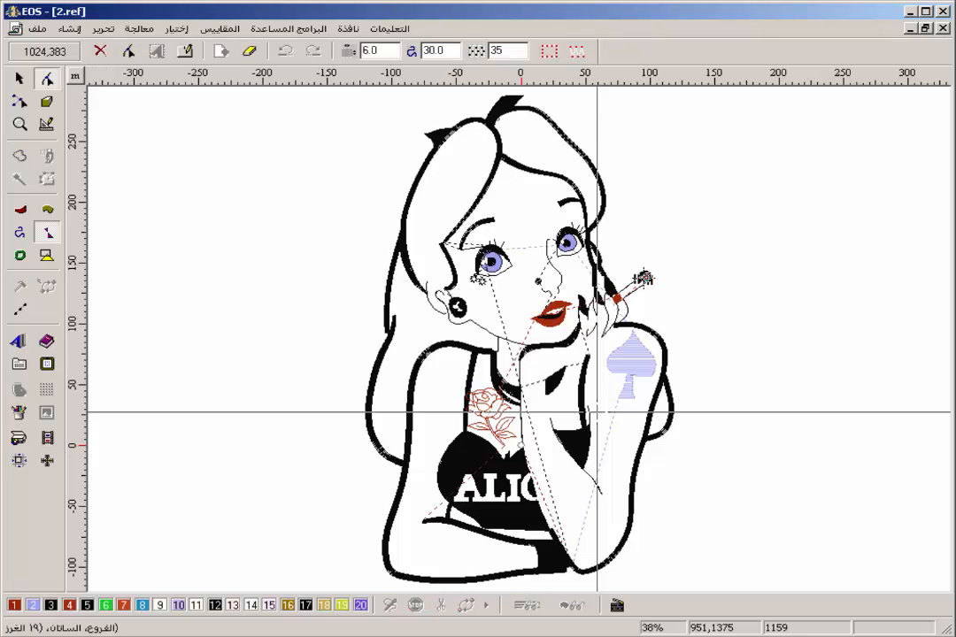
key(Tab)
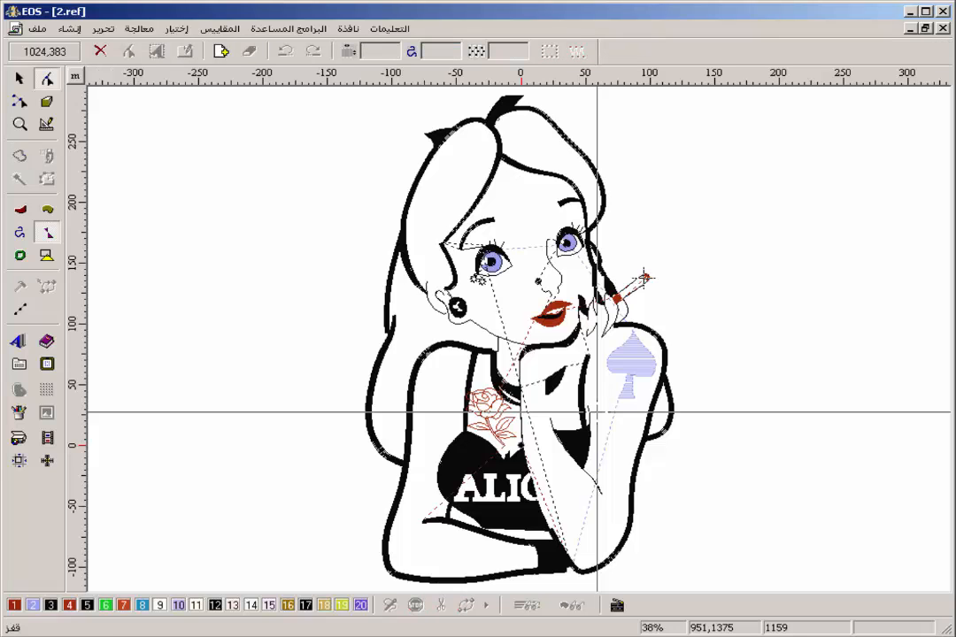
key(Tab)
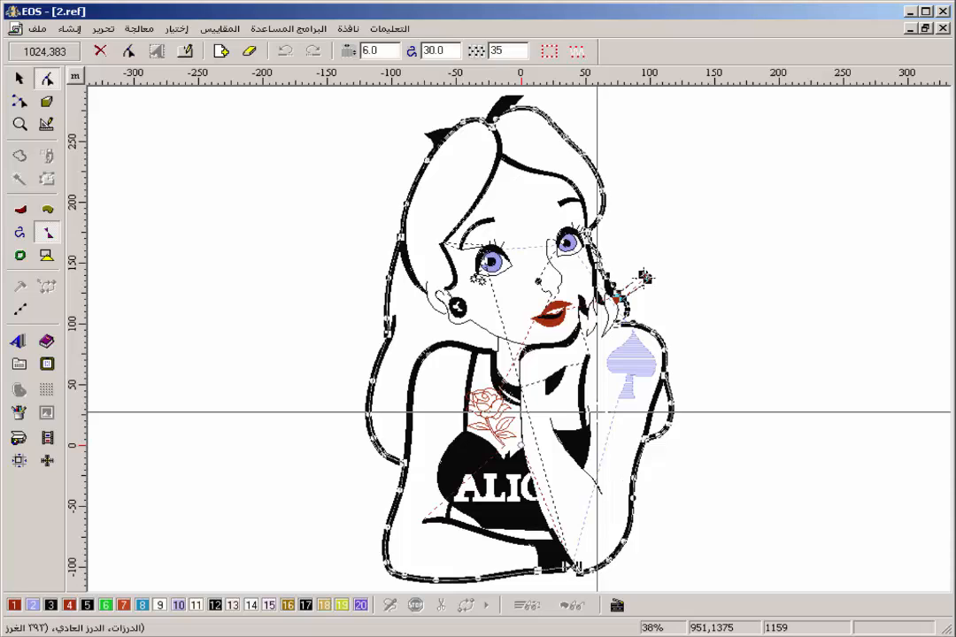
Step back and forth through the stitch blocks to examine the sewing order around the outline path and the eye fill.
key(Tab)
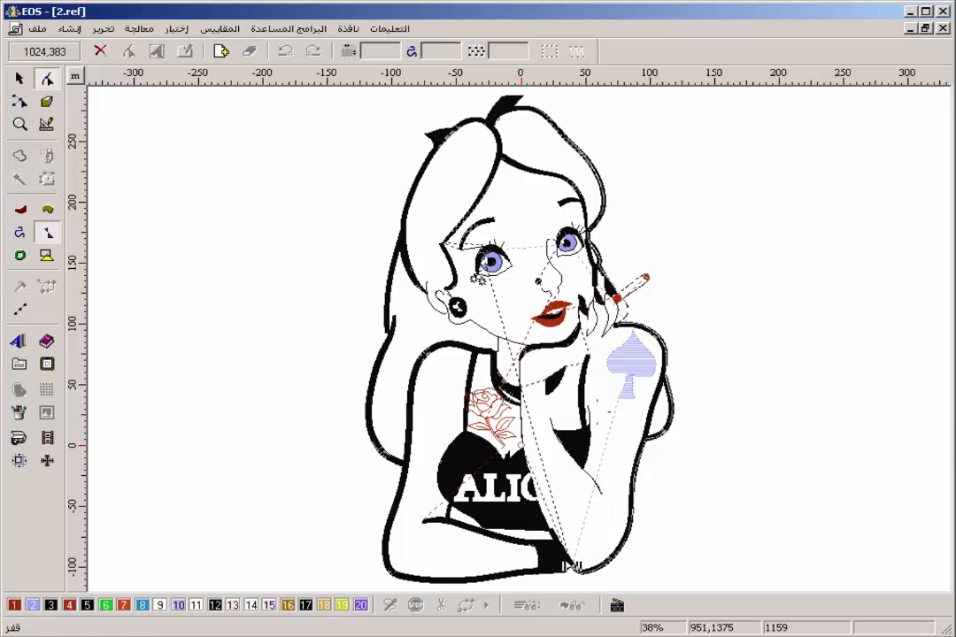
key(shift+Tab)
key(shift+Tab)
key(shift+Tab)
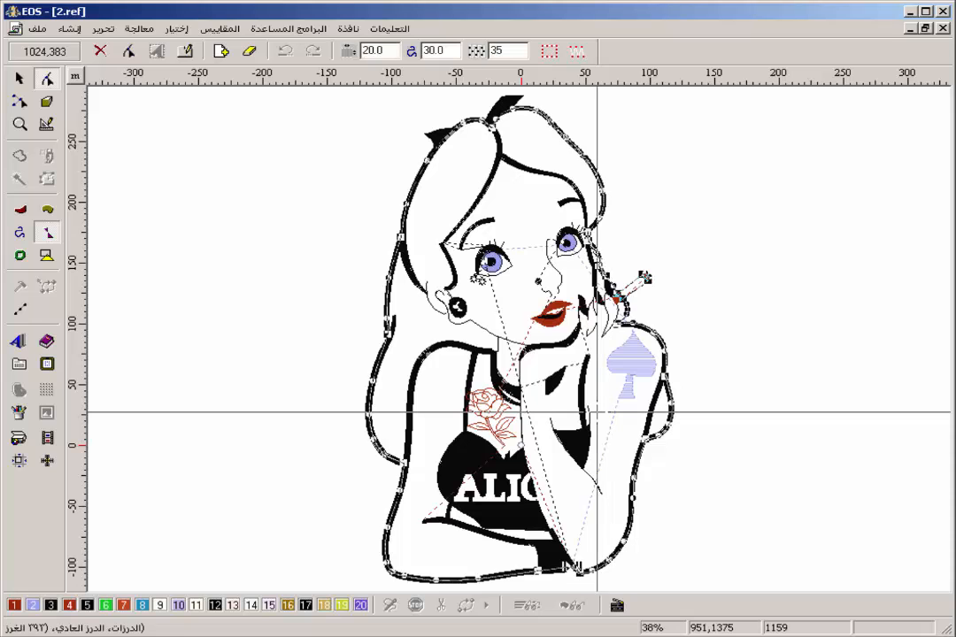
key(shift+Tab)
key(shift+Tab)
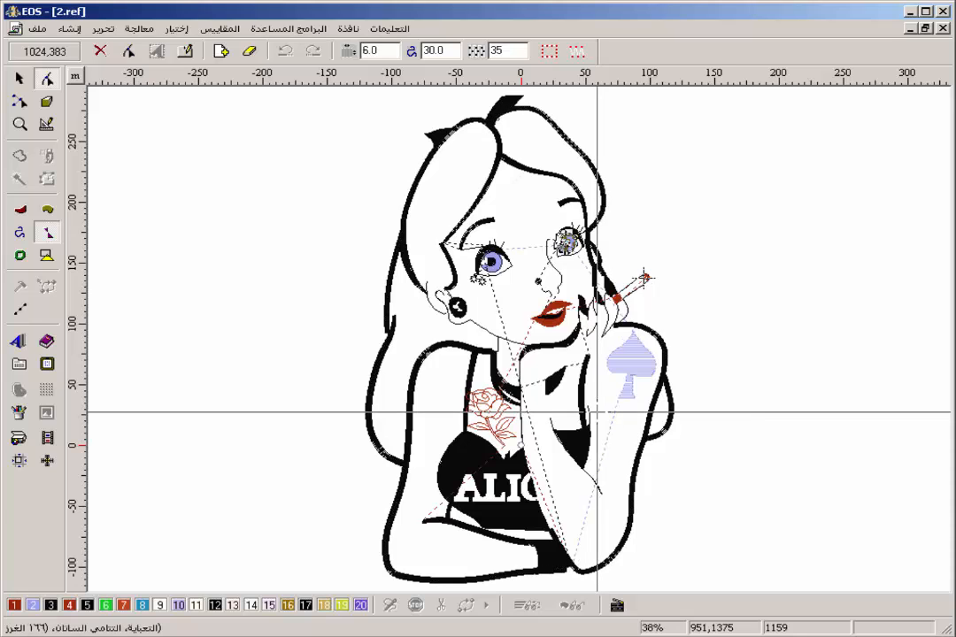
key(shift+Tab)
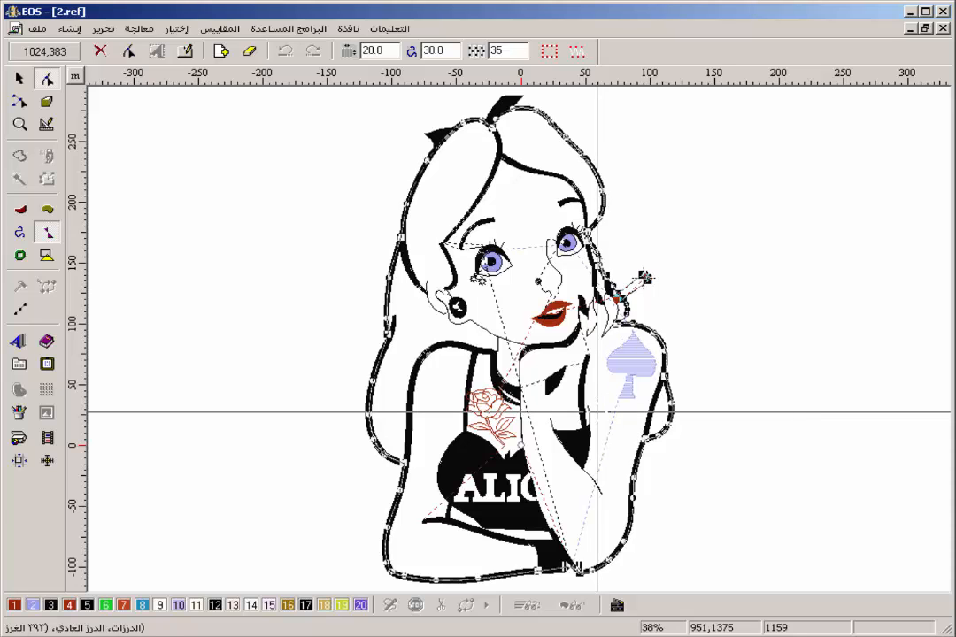
key(shift+Tab)
key(shift+Tab)
key(Tab)
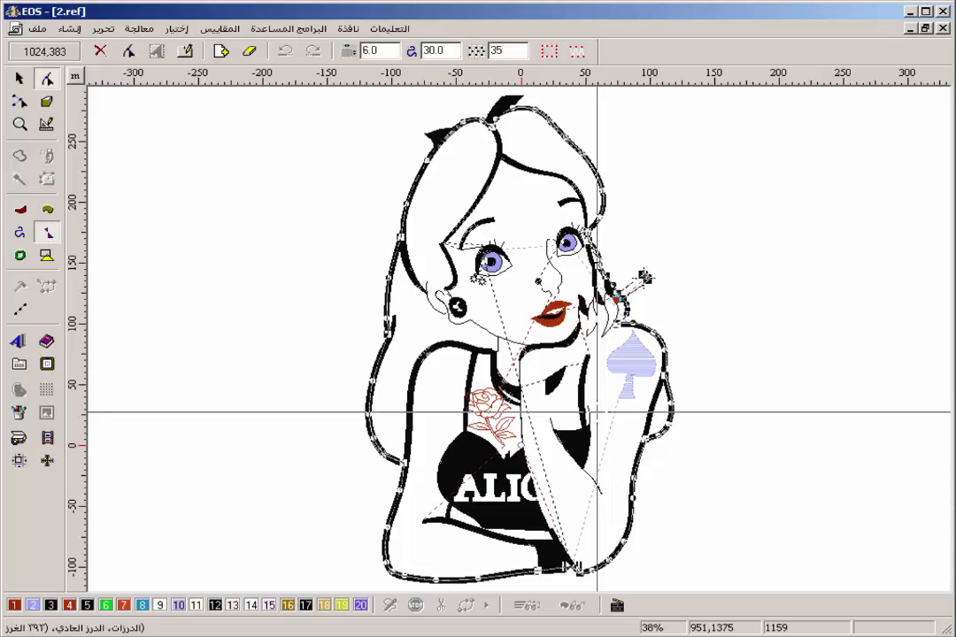
key(shift+Tab)
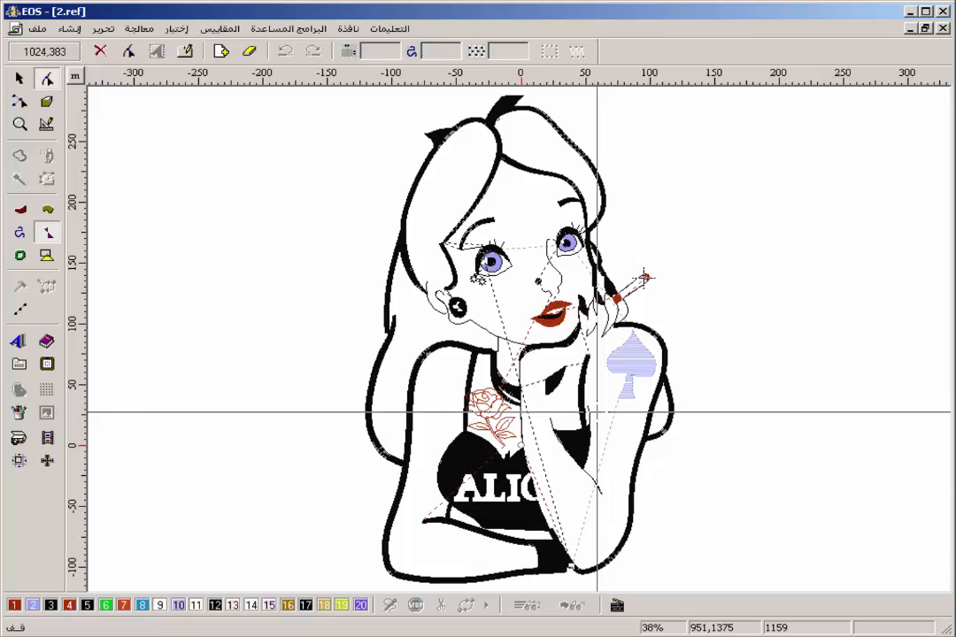
key(Tab)
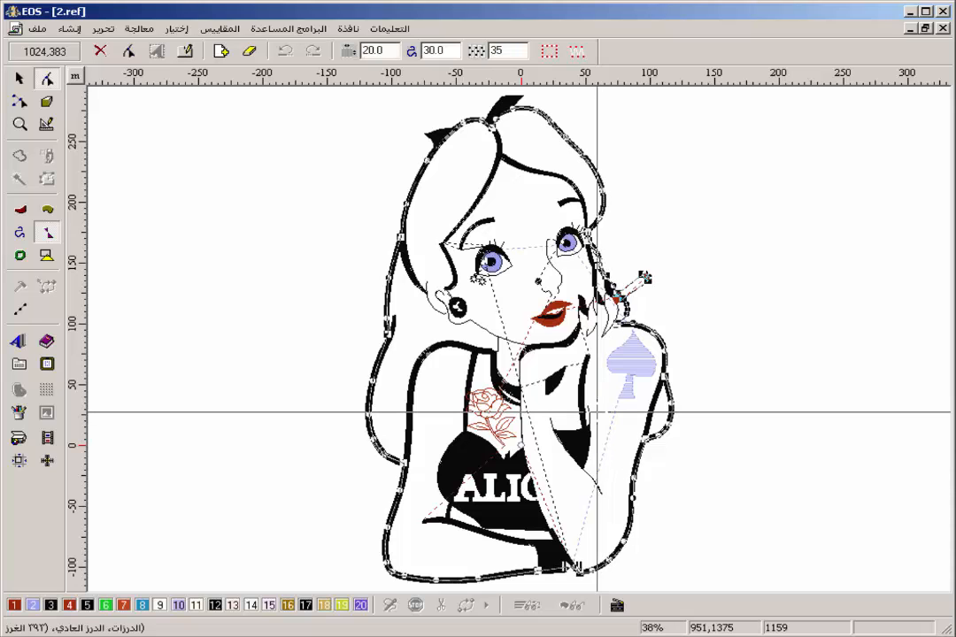
key(Tab)
key(Tab)
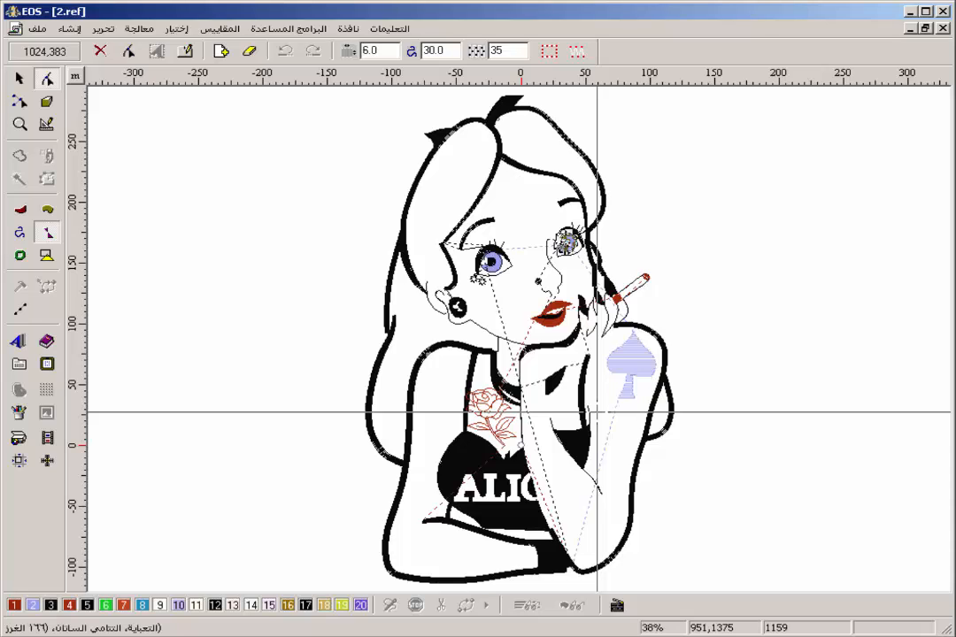
Advance through the blocks to the end of the spade tattoo fill and start insert mode there.
key(Tab)
key(Tab)
key(Tab)
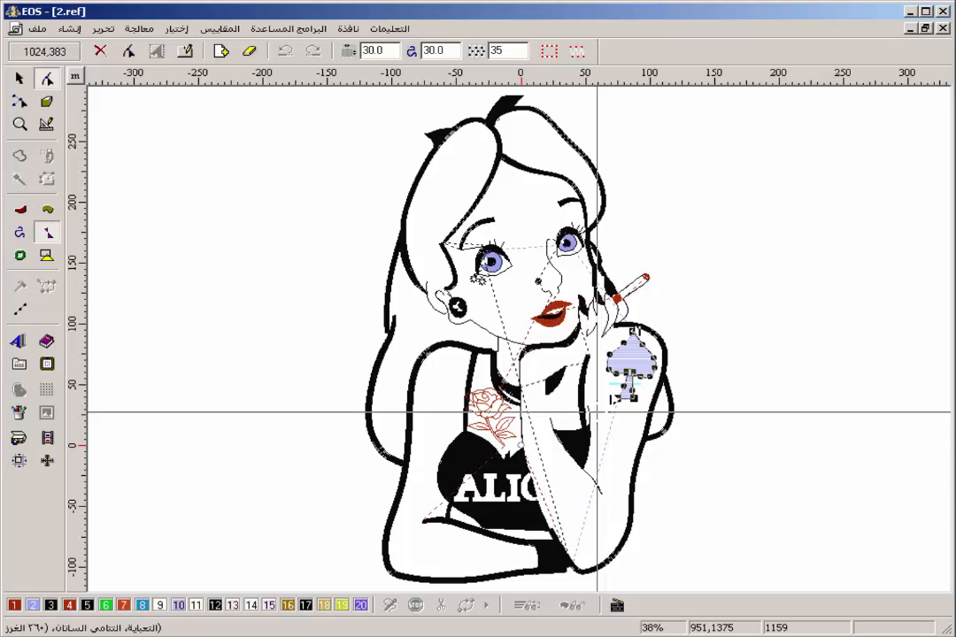
key(Tab)
key(Tab)
key(Tab)
key(Tab)
key(Insert)
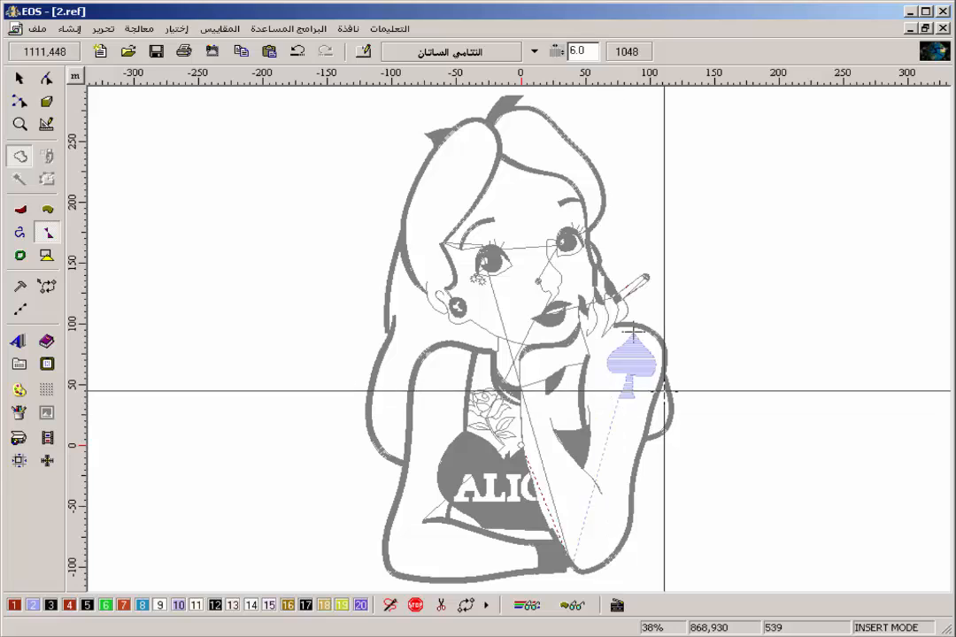
Start a running-stitch path from the spade's tip, placing points along the shoulder outline towards the hand.
key(z)
drag(679, 295, 542, 385)
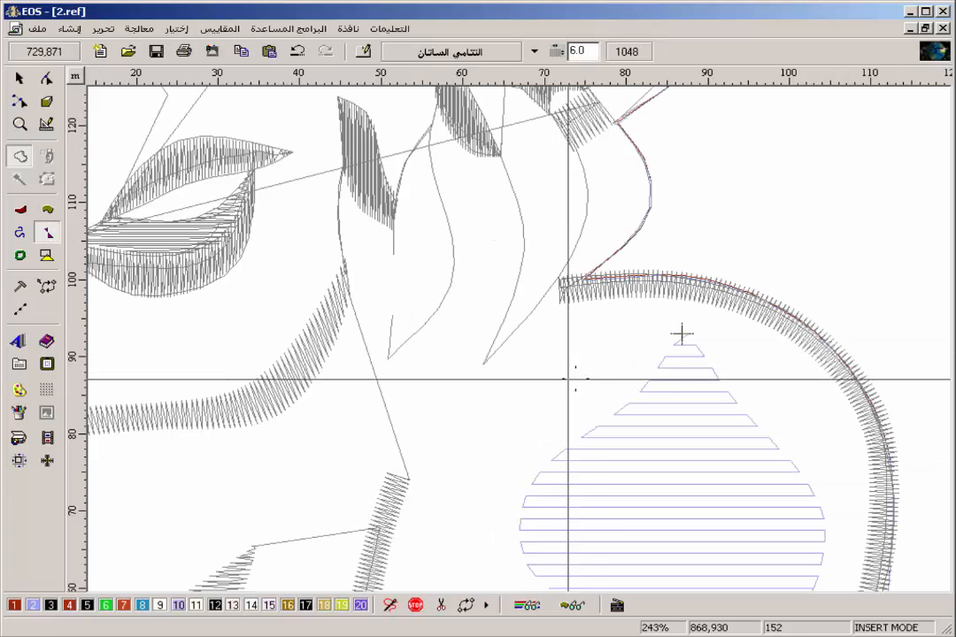
click(22, 235)
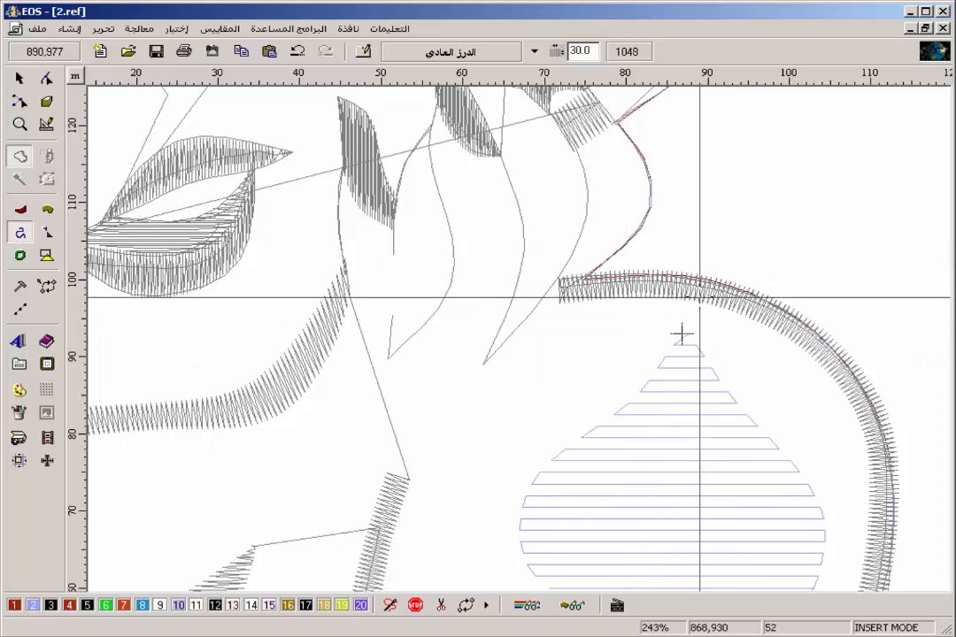
click(699, 289)
click(646, 282)
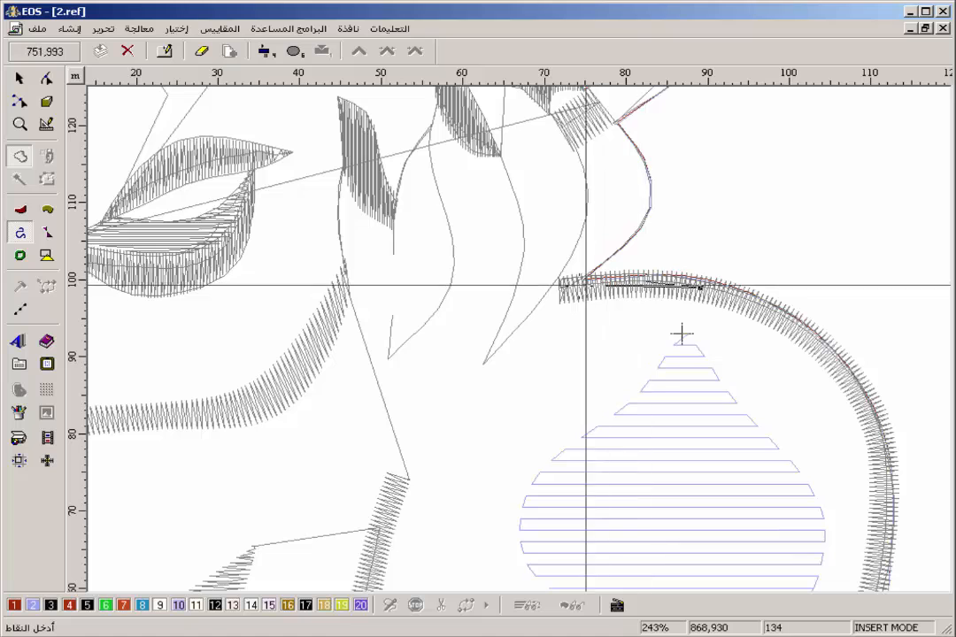
click(630, 284)
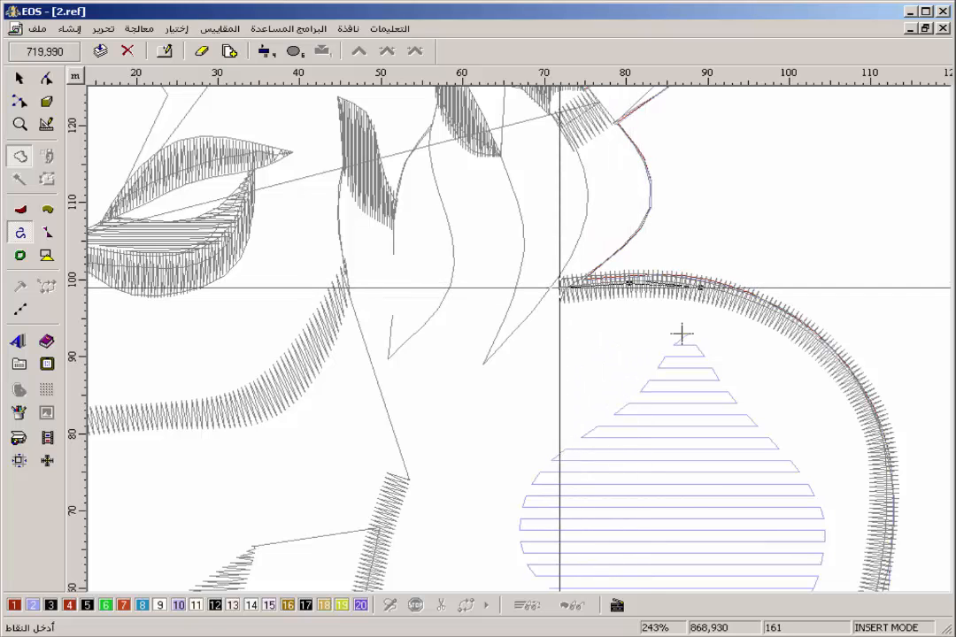
click(559, 288)
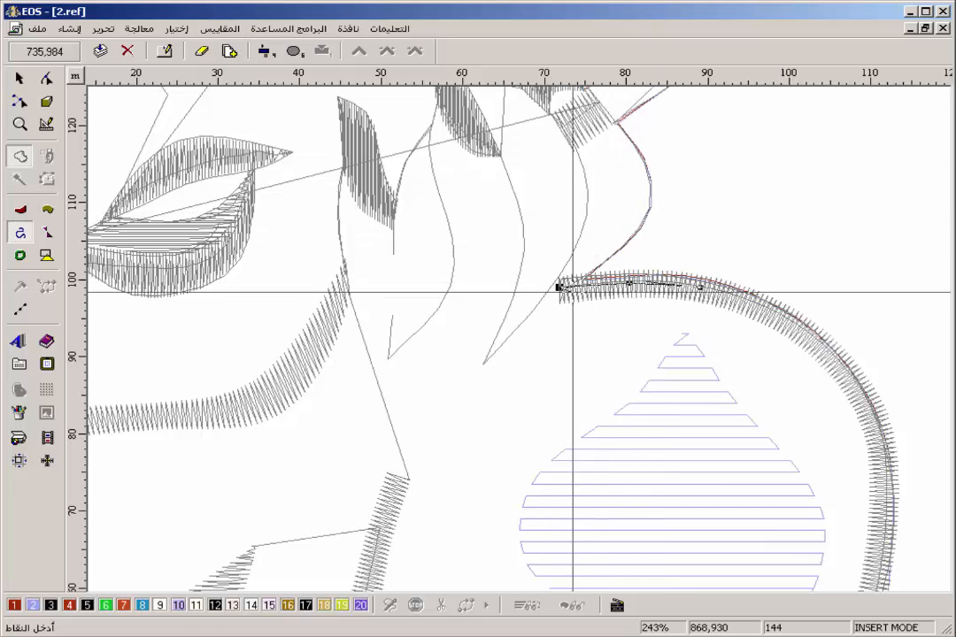
Continue the running-stitch path up the outer edge of the finger to the base of the cigarette.
click(624, 246)
click(650, 195)
click(639, 150)
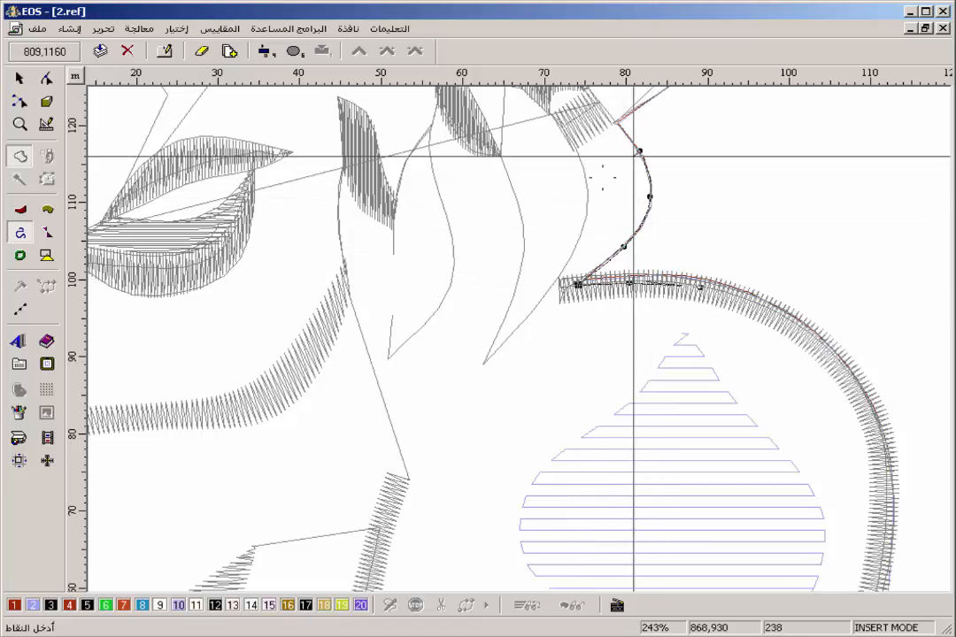
scroll(514, 203, down, 1)
scroll(549, 248, up, 5)
click(603, 308)
click(584, 287)
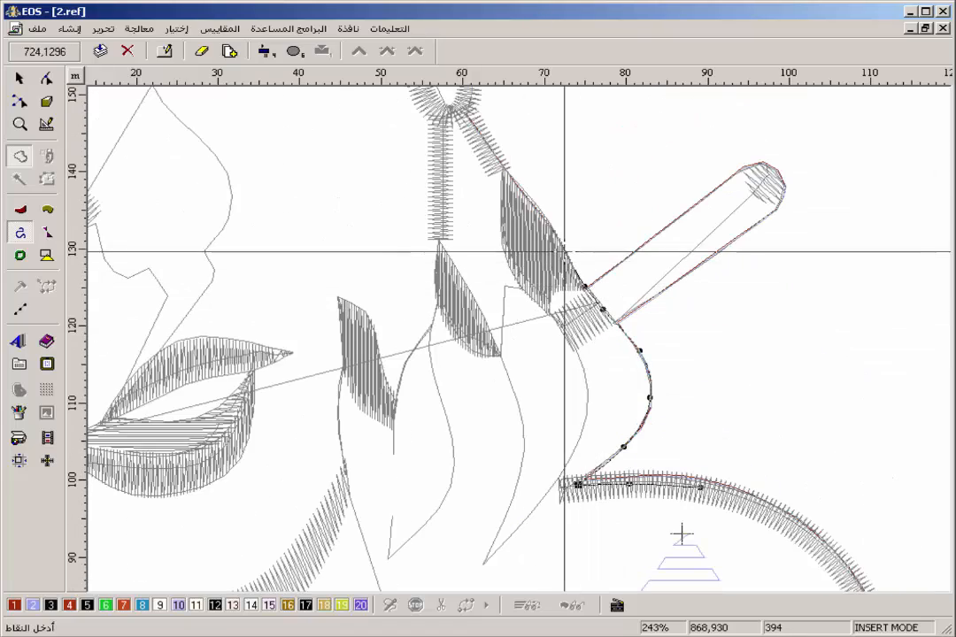
Carry the running-stitch path along the fingernail and up the hair outline beside the eye, and finish it there.
scroll(511, 266, down, 1)
scroll(505, 257, up, 8)
click(505, 472)
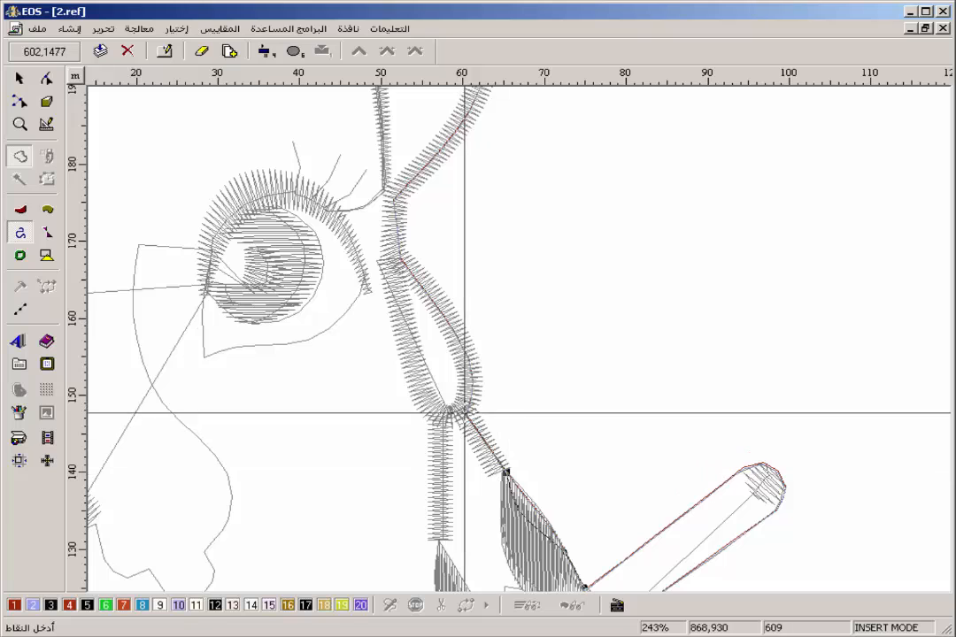
click(390, 265)
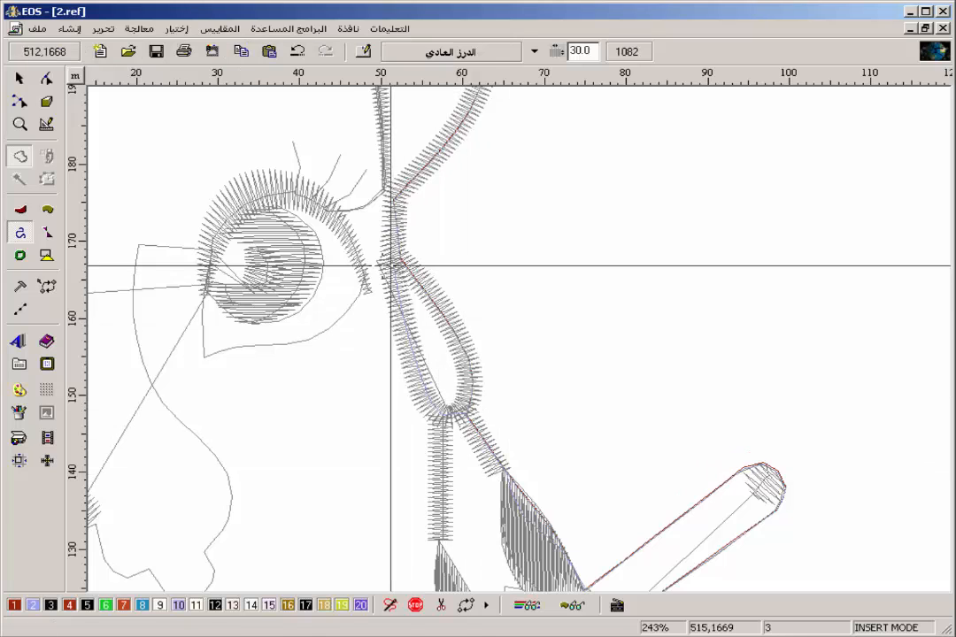
Digitize a running-stitch path under the satin of the eye's upper lash line, and leave insert mode.
click(359, 271)
click(340, 227)
click(295, 189)
click(258, 193)
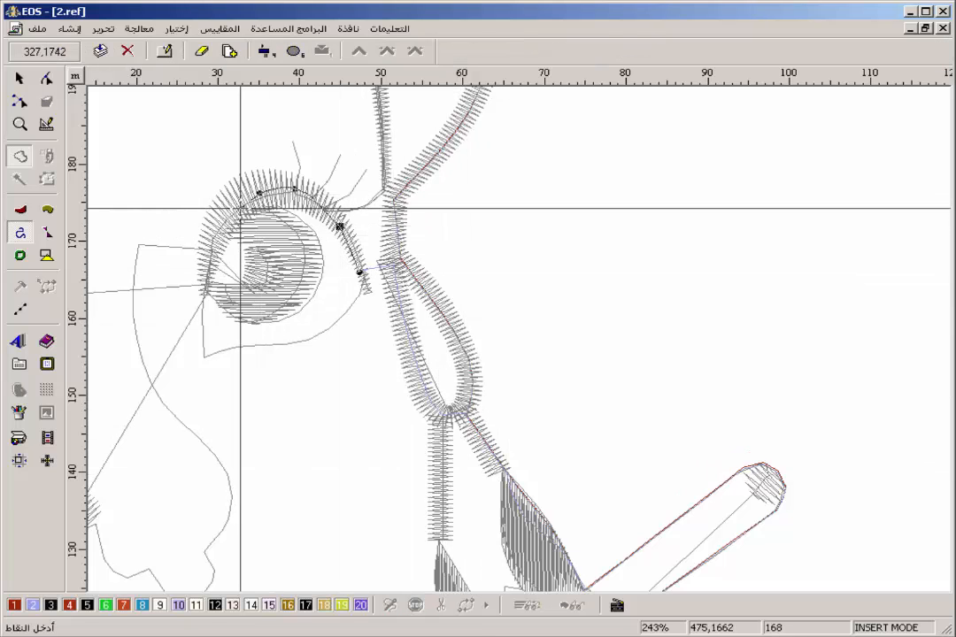
key(Return)
key(End)
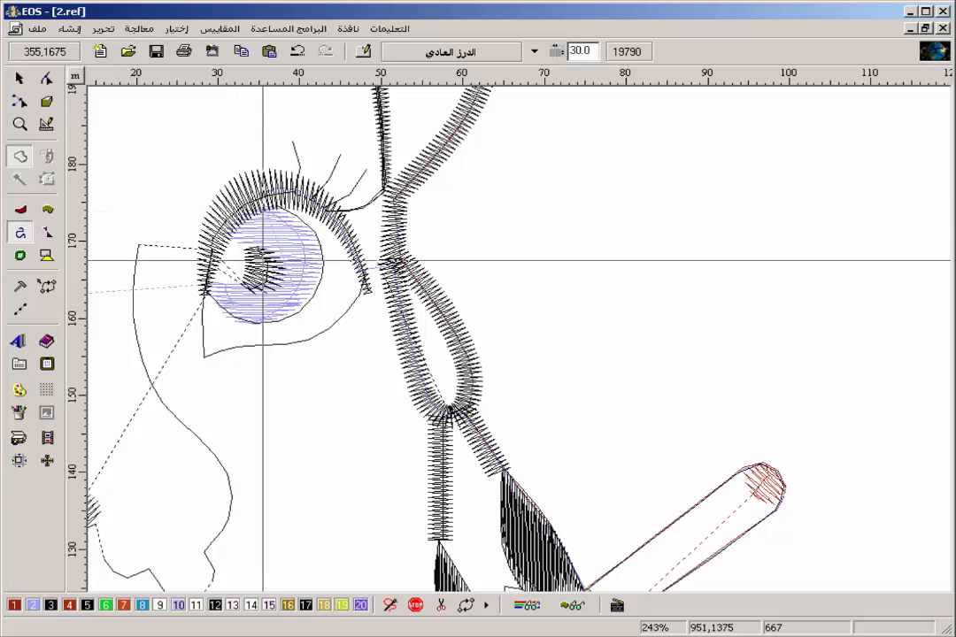
Select the blue iris fill of the eye nearest the hand and open its shape for editing.
scroll(297, 273, up, 1)
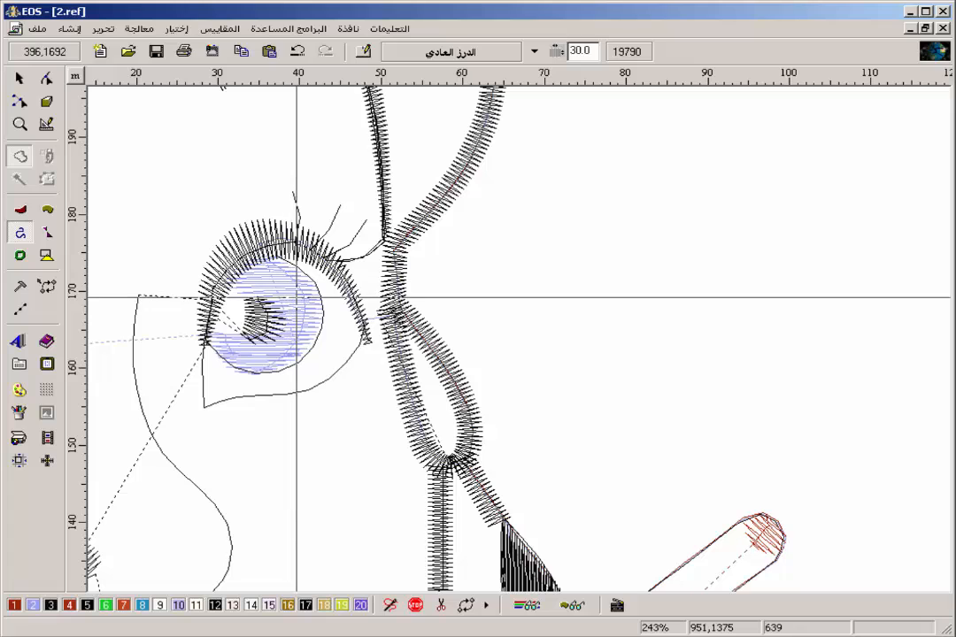
key(z)
drag(444, 207, 230, 407)
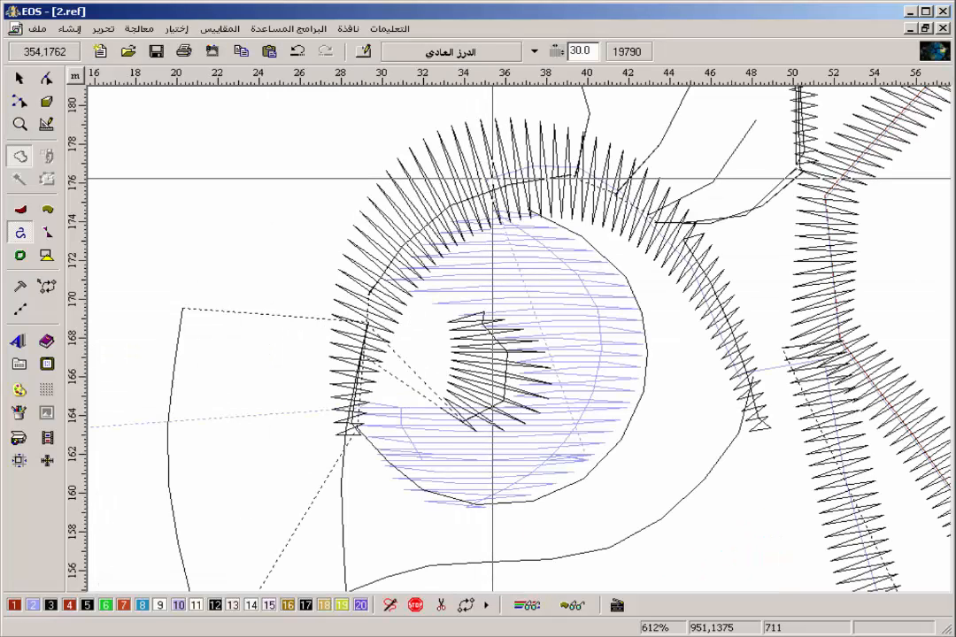
click(578, 437)
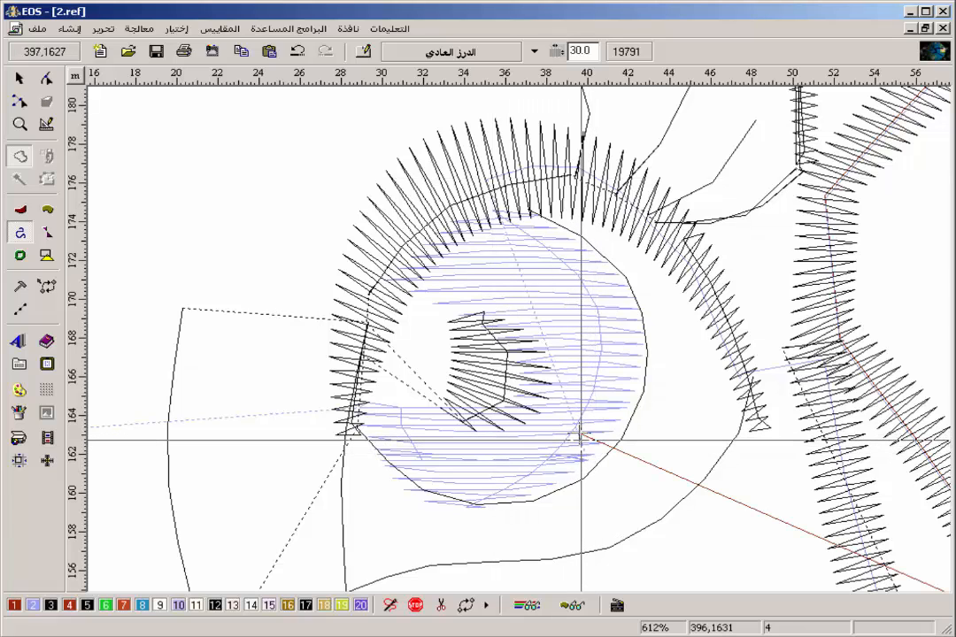
key(BackSpace)
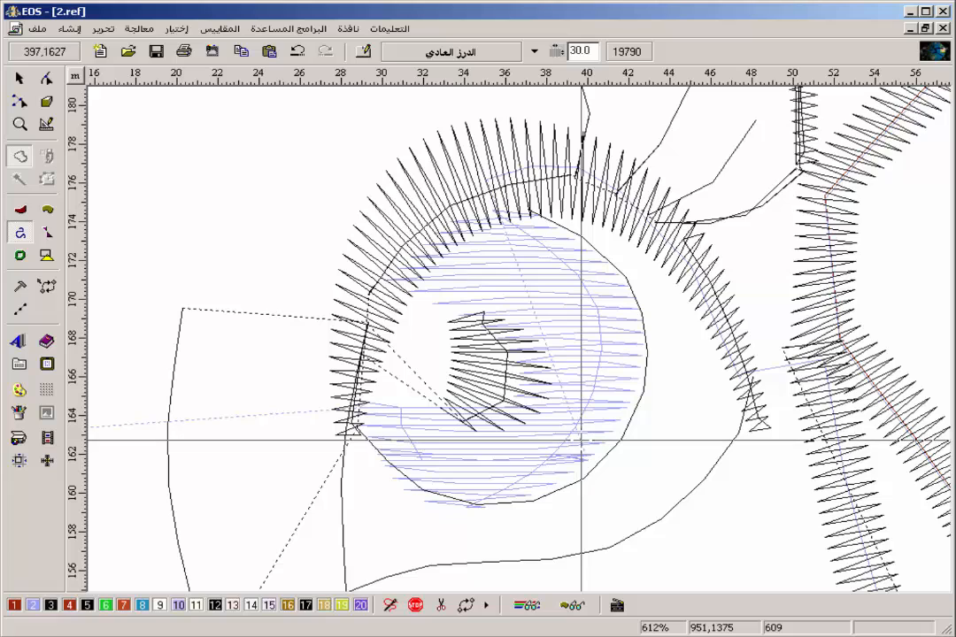
key(space)
click(587, 437)
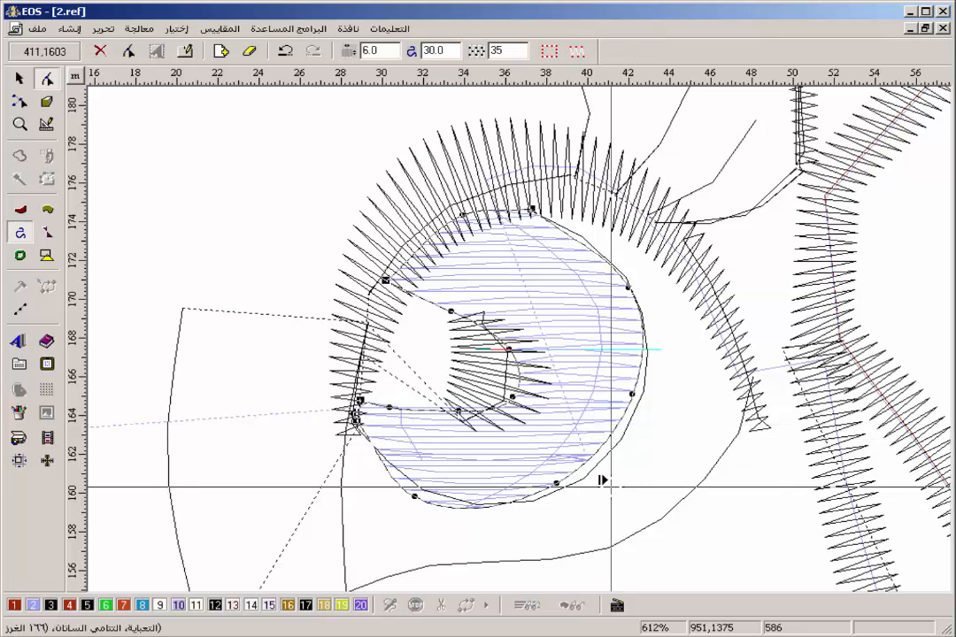
click(611, 487)
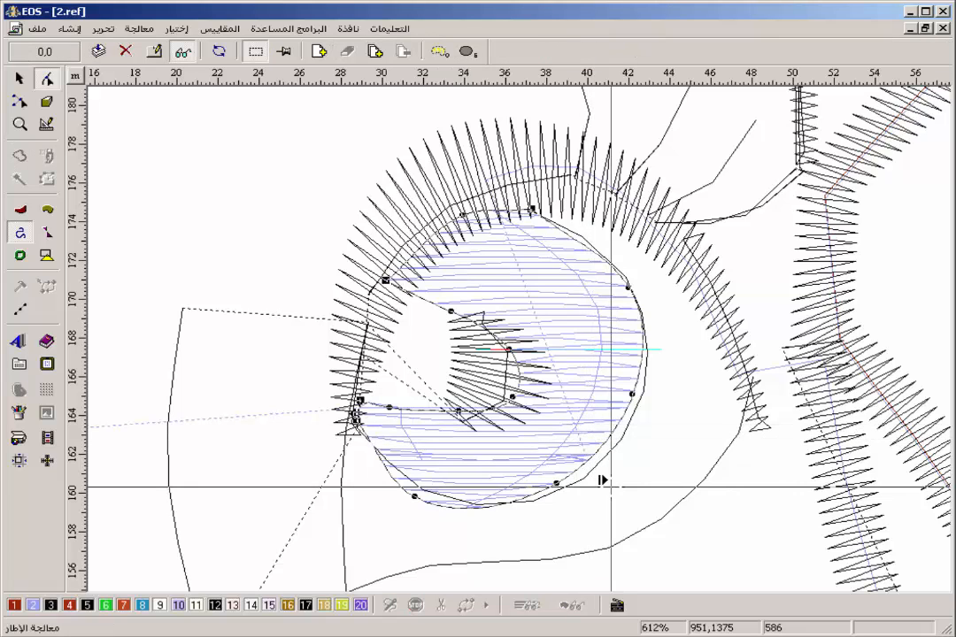
Move the iris fill's entry/exit marker from beside its lower edge to the upper edge under the lashes, and finish the shape editing.
key(Down)
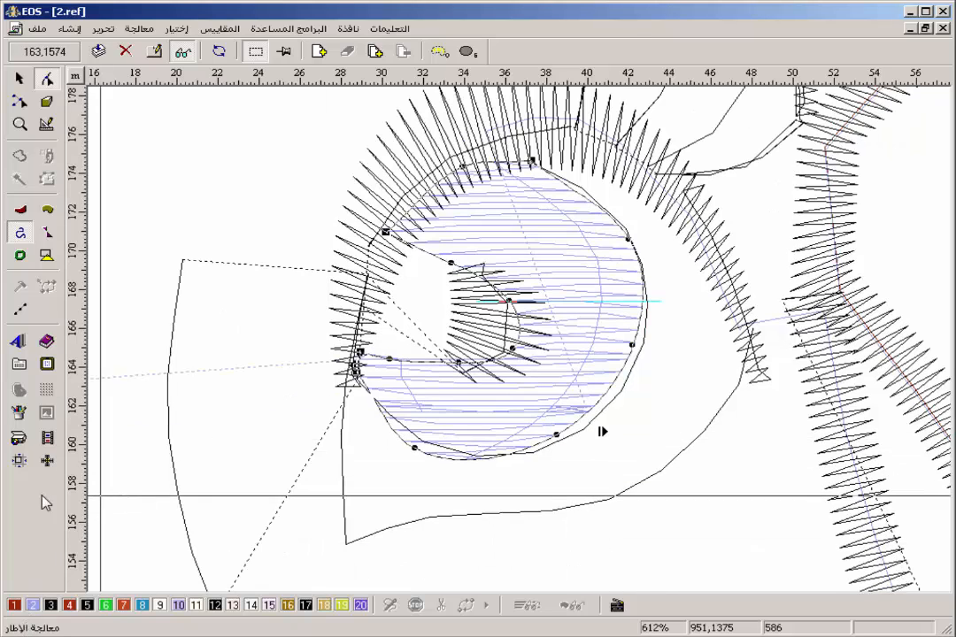
key(Down)
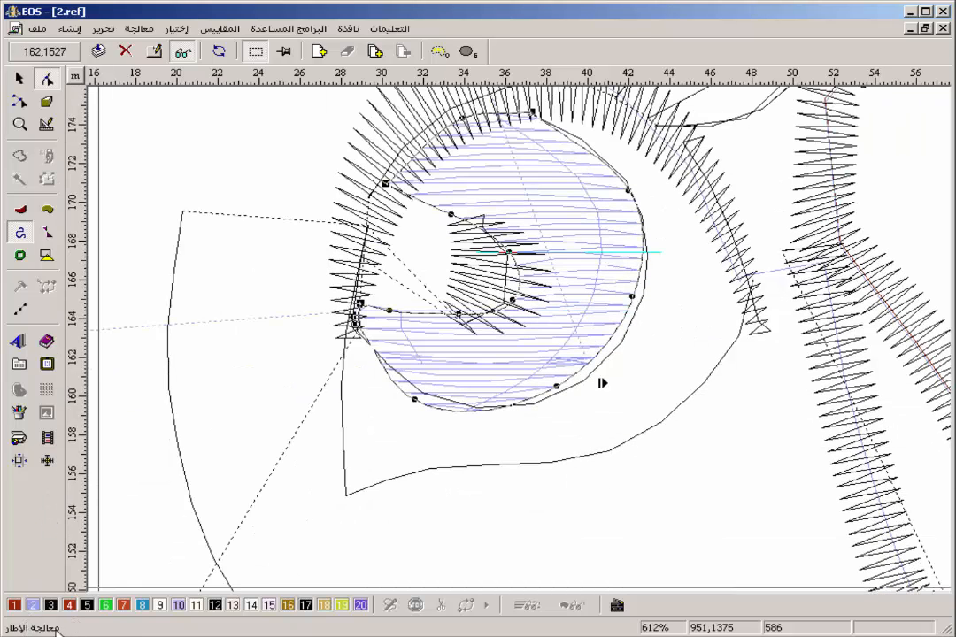
key(space)
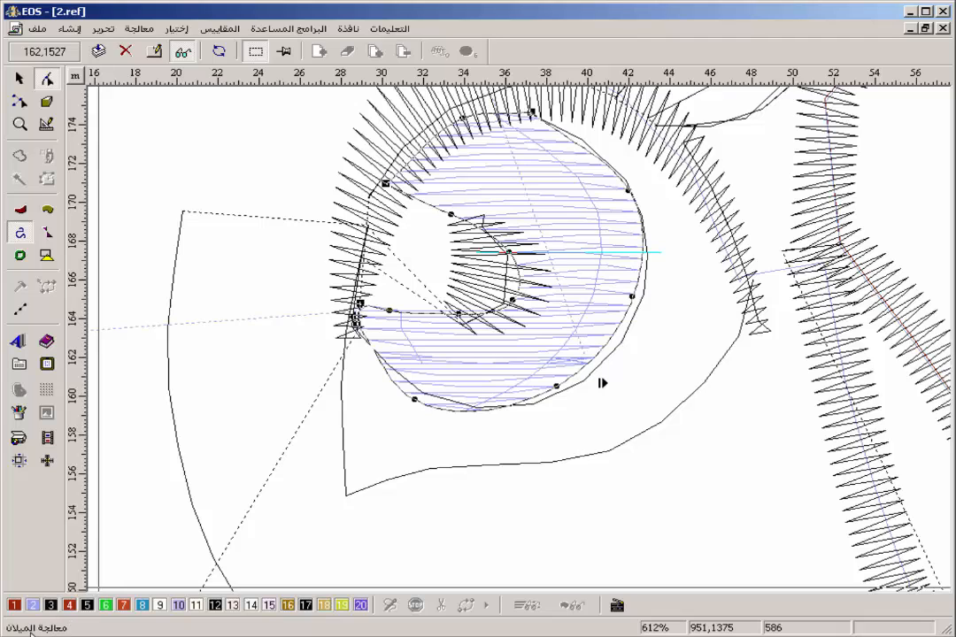
key(space)
key(Down)
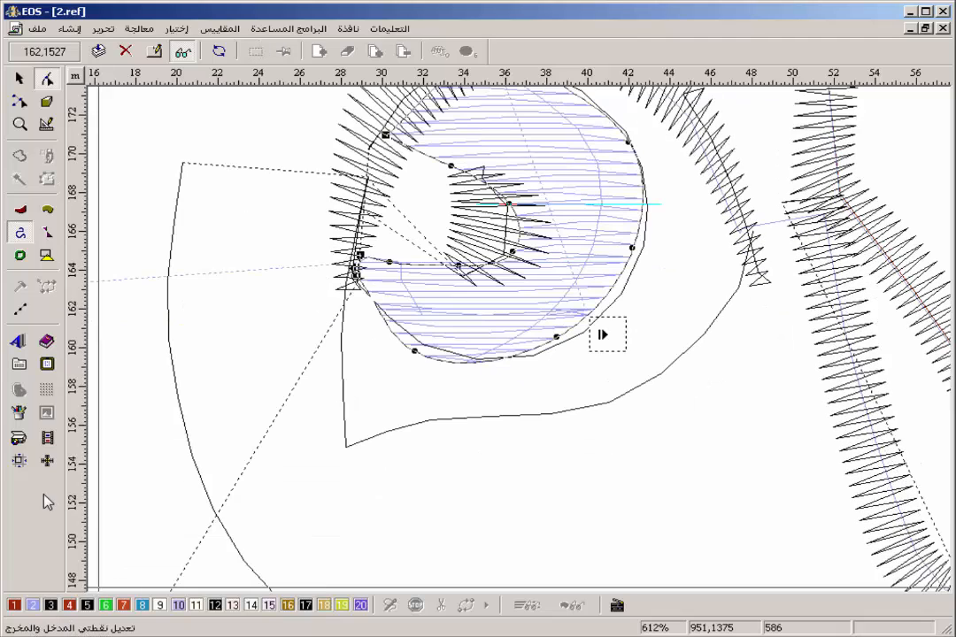
key(Up)
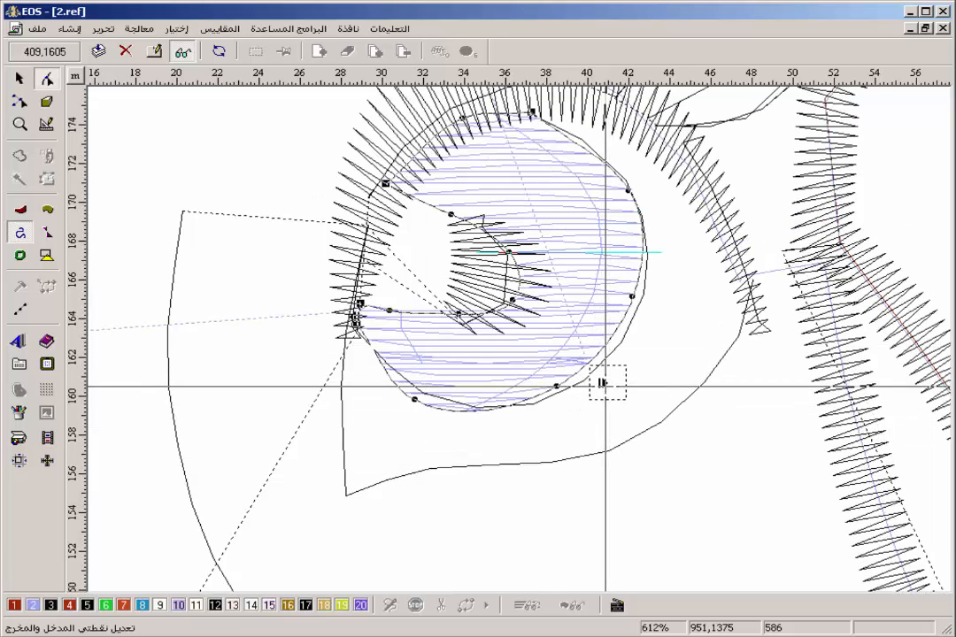
mouse_move(602, 383)
mouse_down()
mouse_move(505, 152)
mouse_move(504, 118)
mouse_up()
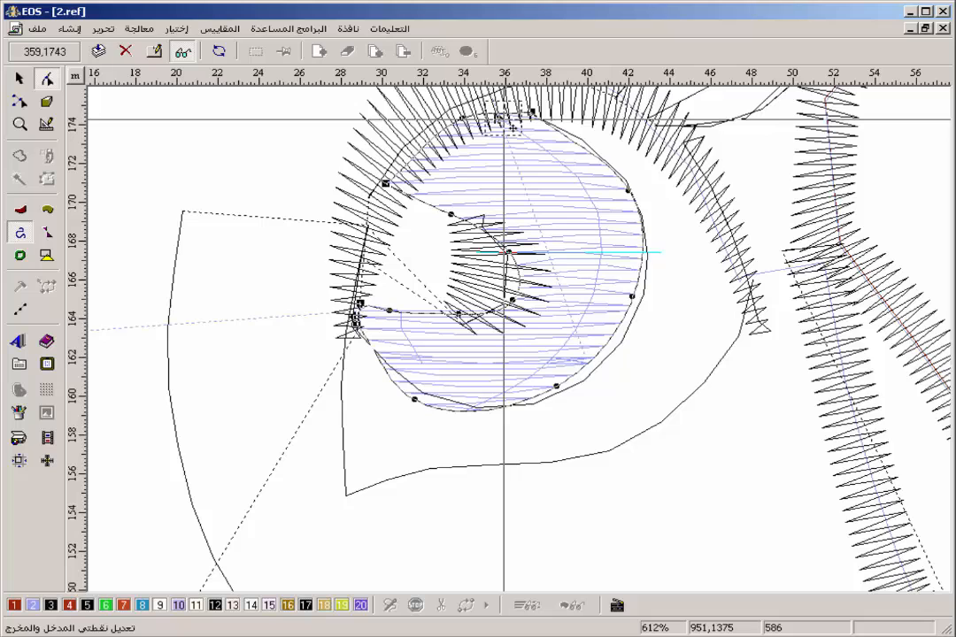
right_click(504, 120)
right_click(503, 119)
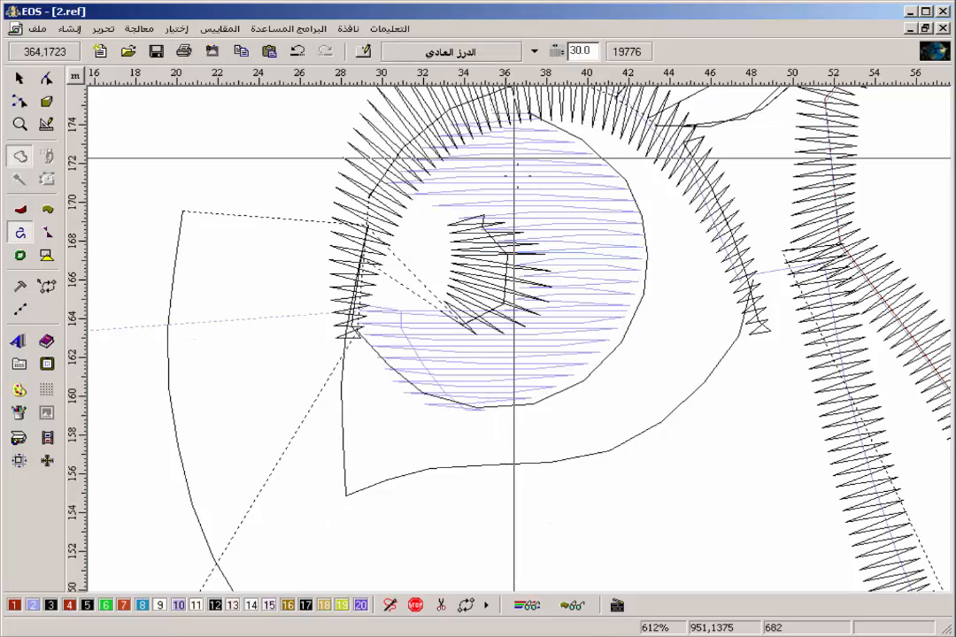
Try a stitch cleanup on the whole design with the maximum value set to 1.
key(Up)
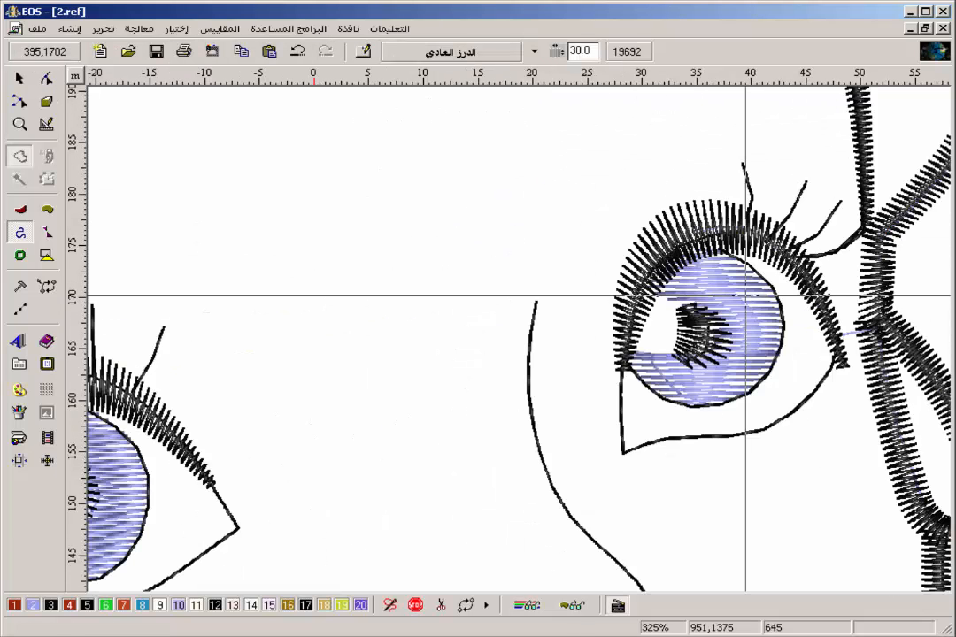
key(Home)
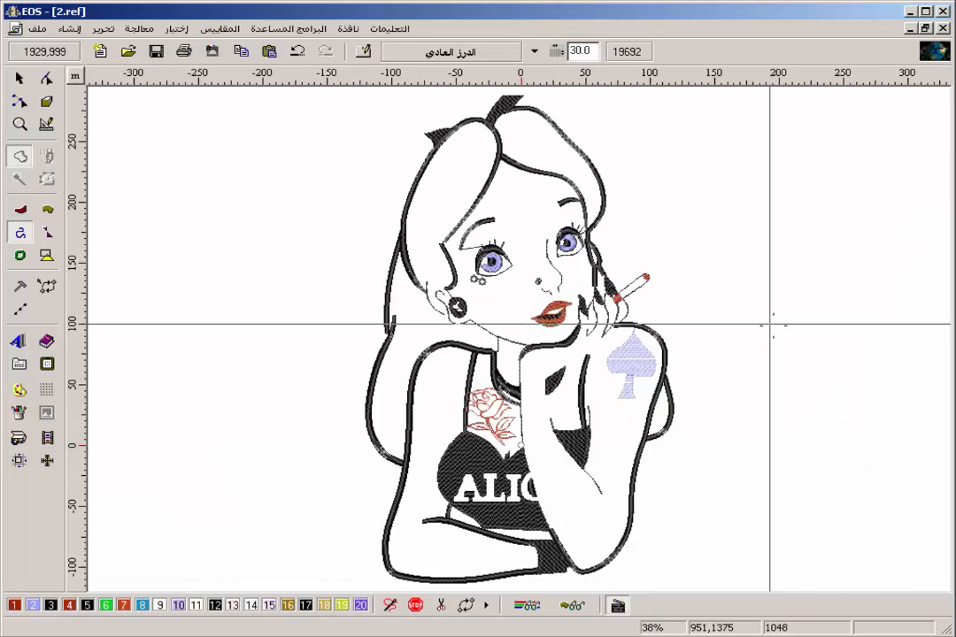
click(110, 29)
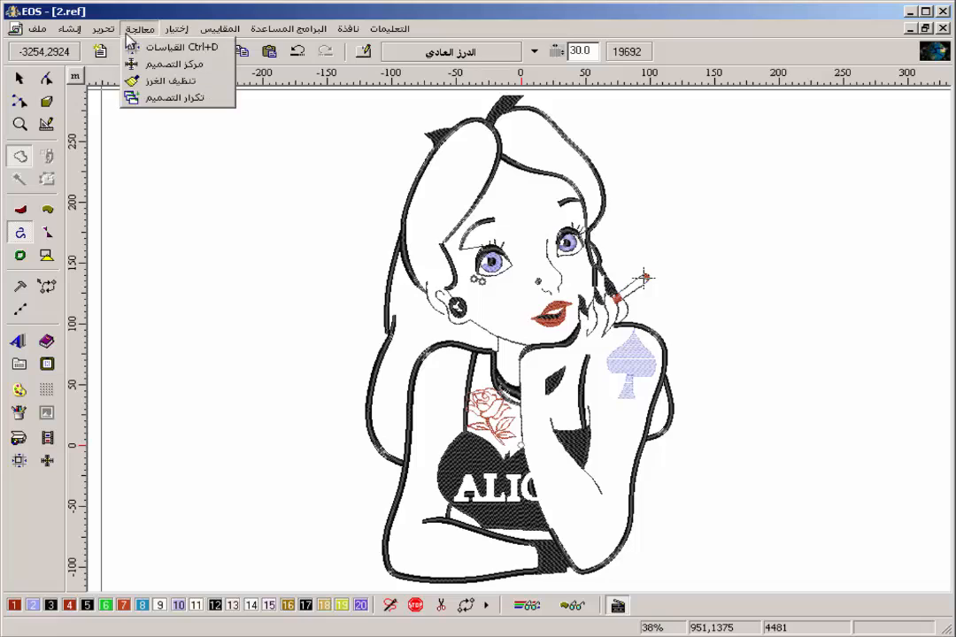
click(184, 82)
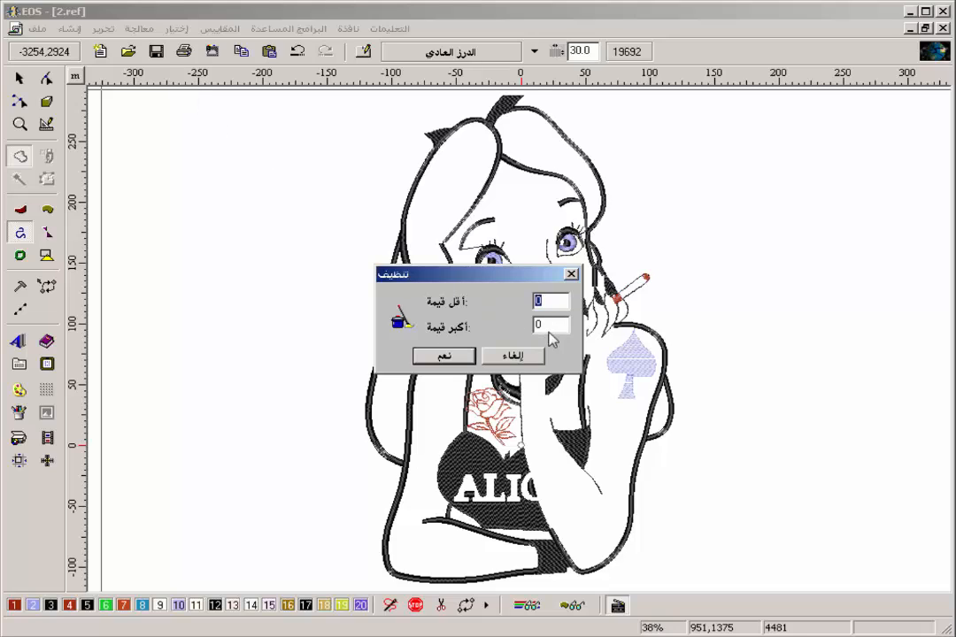
key(Tab)
text(10)
key(Return)
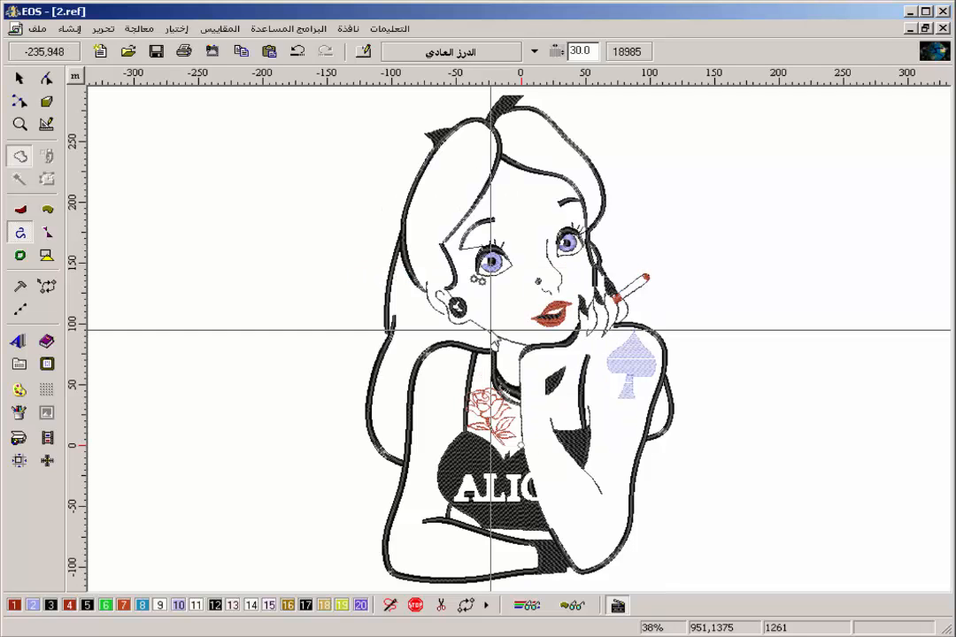
Inspect the cleaned stitches at the joint of the hair strands beside the eyebrow, and undo the stitch cleanup.
key(z)
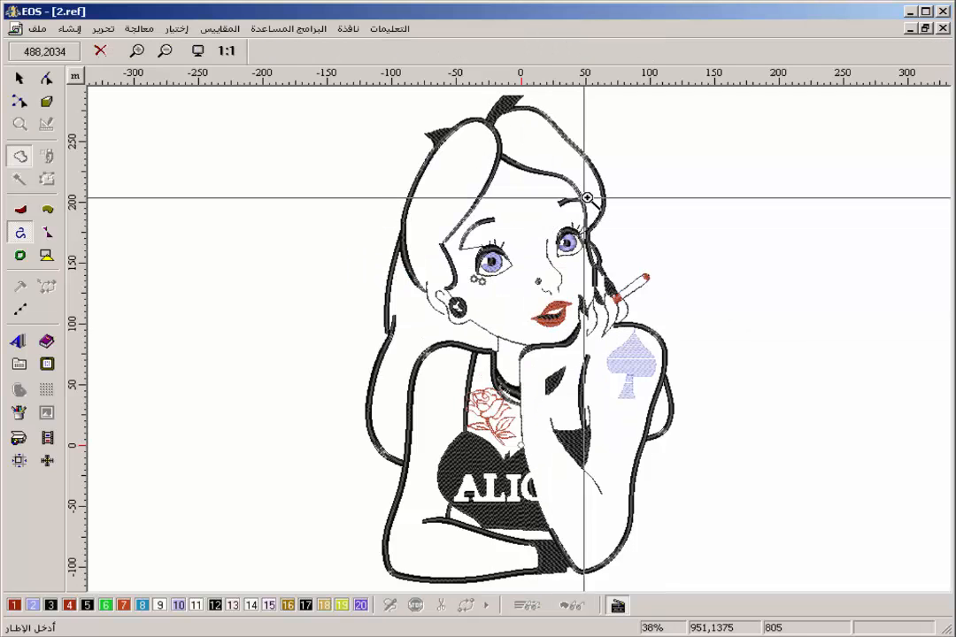
drag(585, 197, 408, 280)
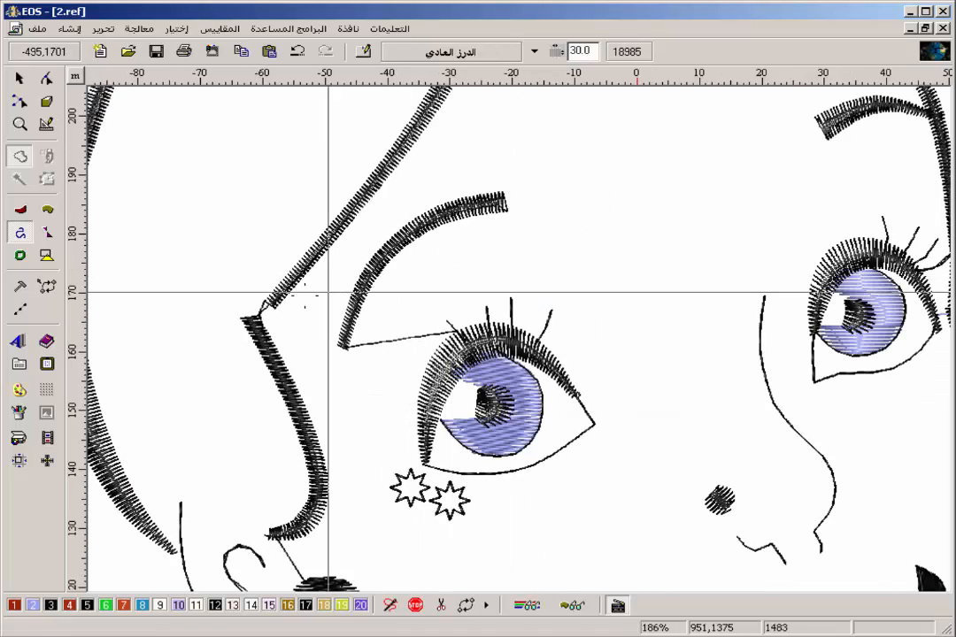
drag(301, 290, 241, 324)
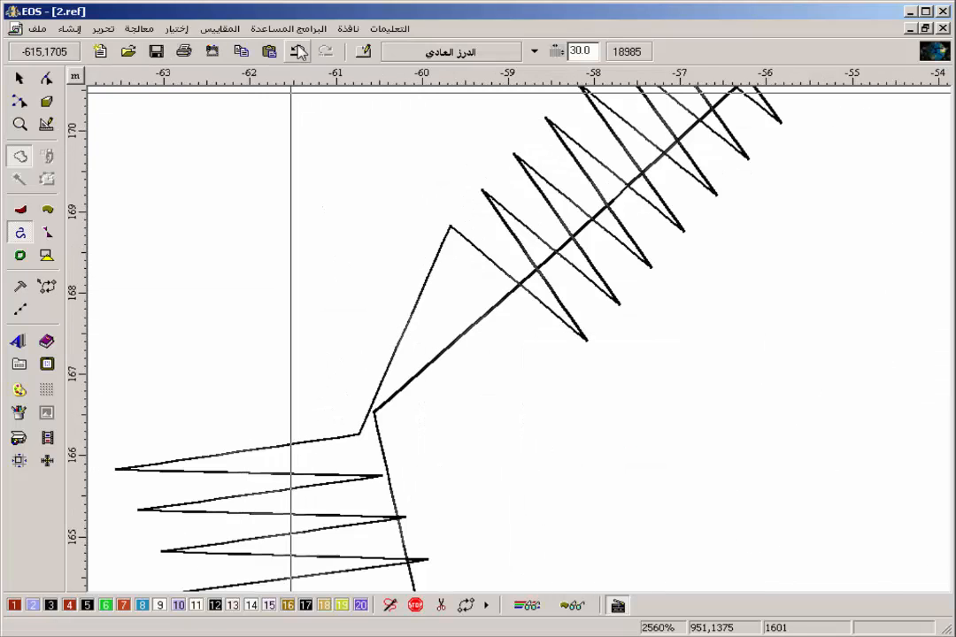
key(z)
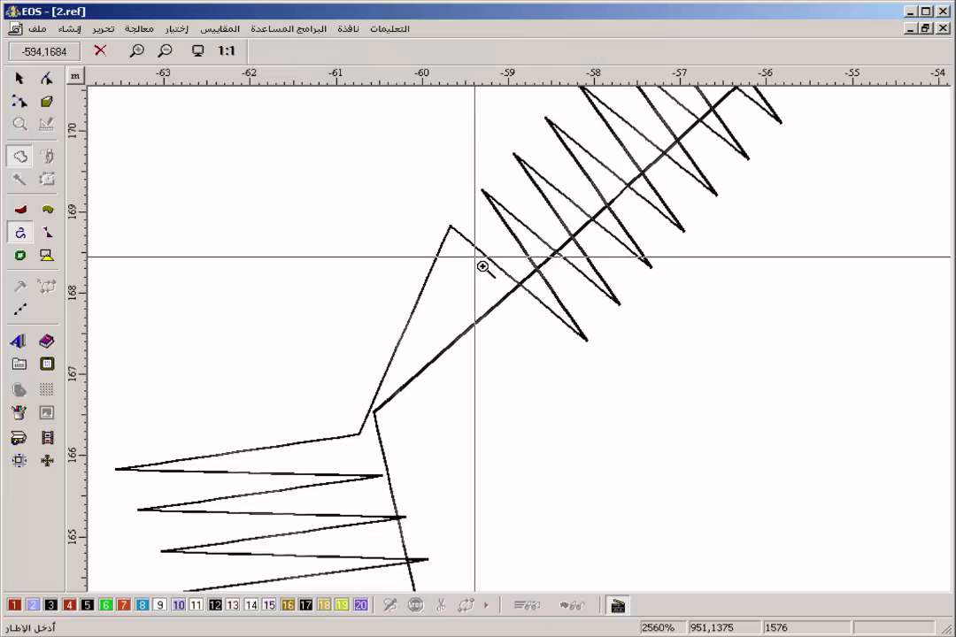
right_click(486, 268)
key(z)
drag(655, 183, 457, 301)
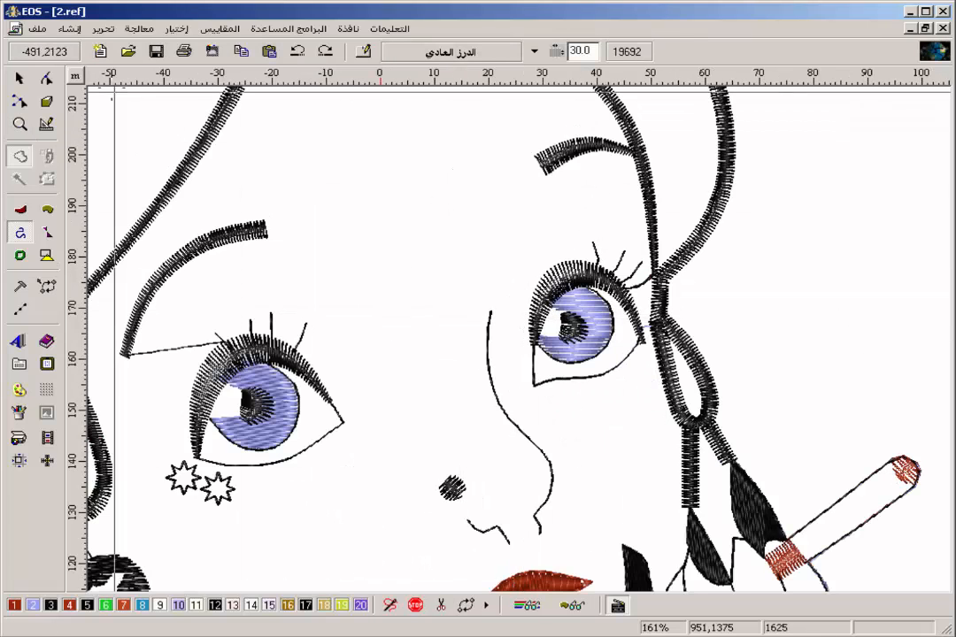
Try the stitch cleanup with minimum value 0 and maximum value 3, check its effect on the design, and undo it.
click(137, 28)
click(155, 79)
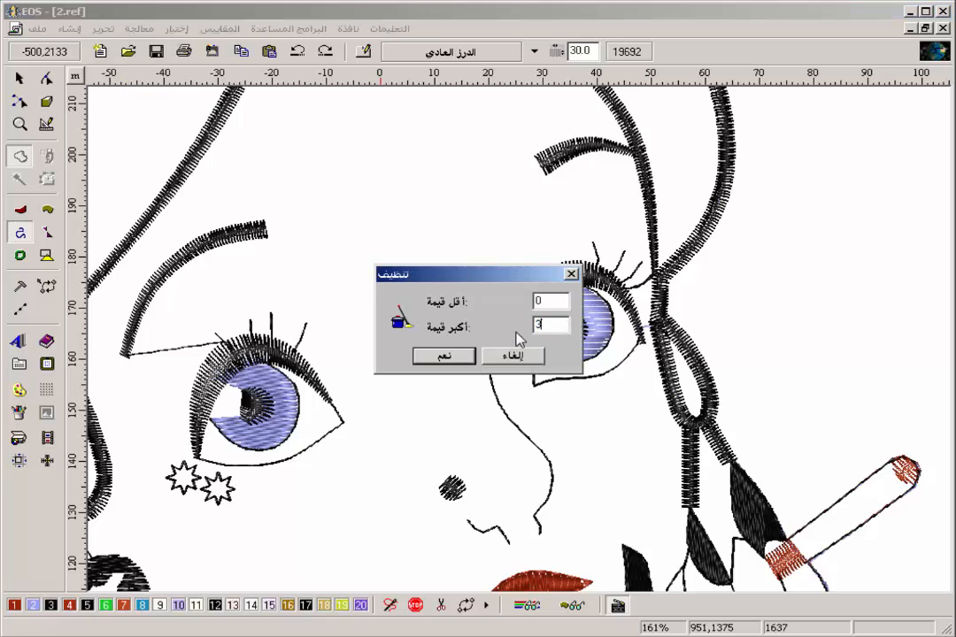
key(Return)
scroll(516, 334, down, 1)
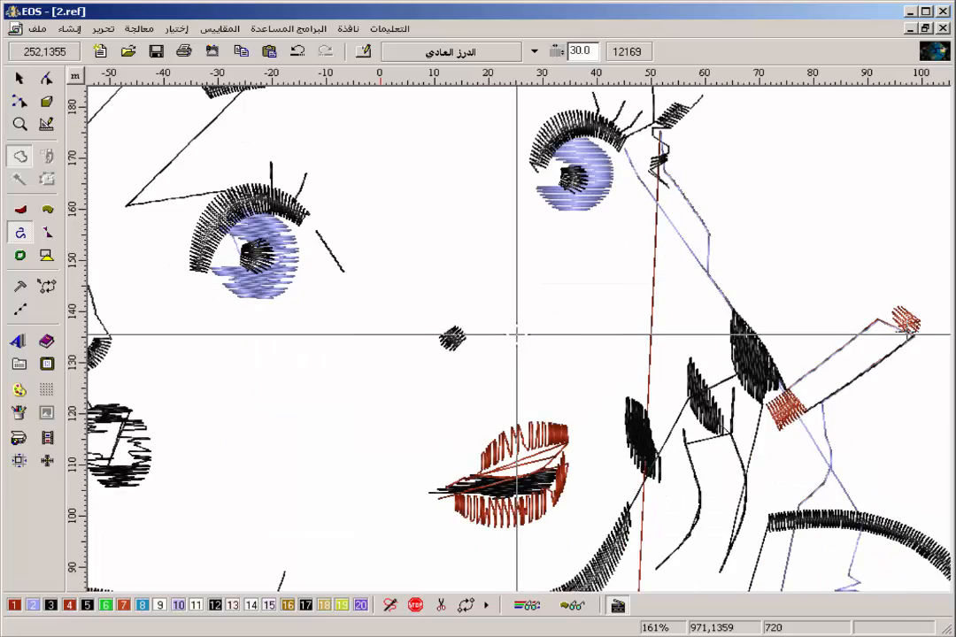
key(0)
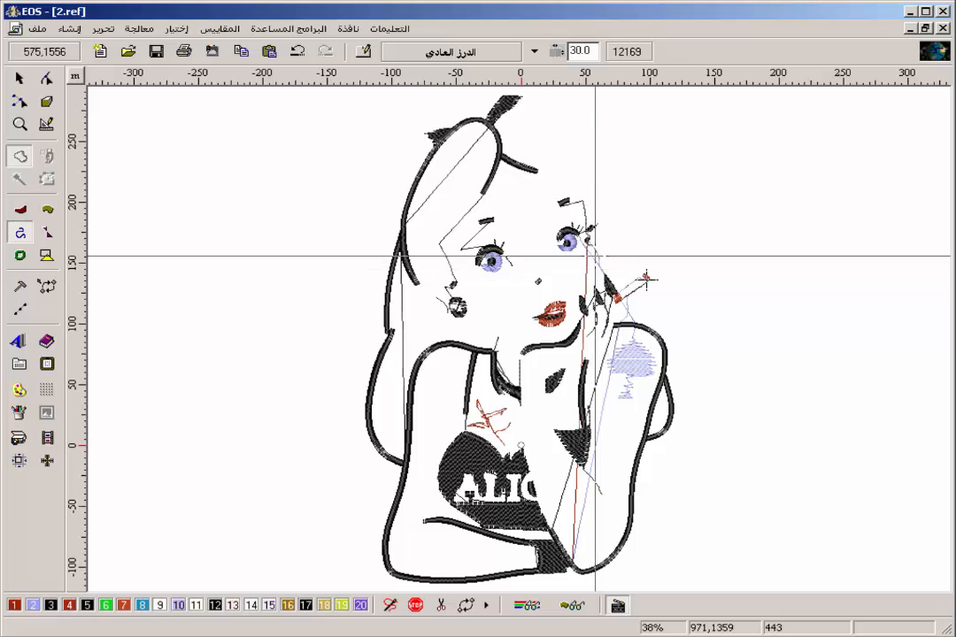
click(298, 54)
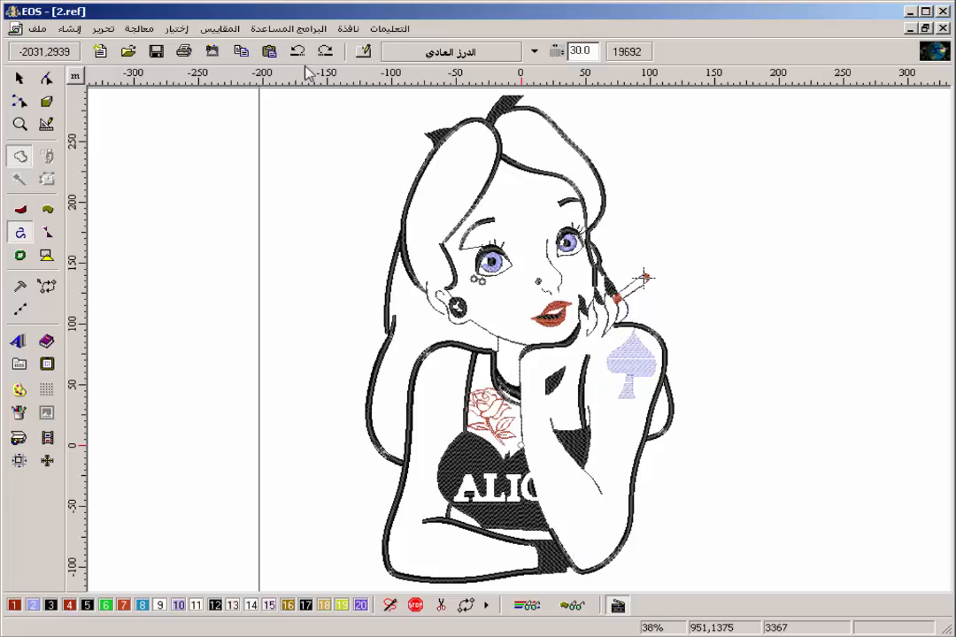
Clean up the design's stitches with minimum value 0 and maximum value 1.
click(139, 28)
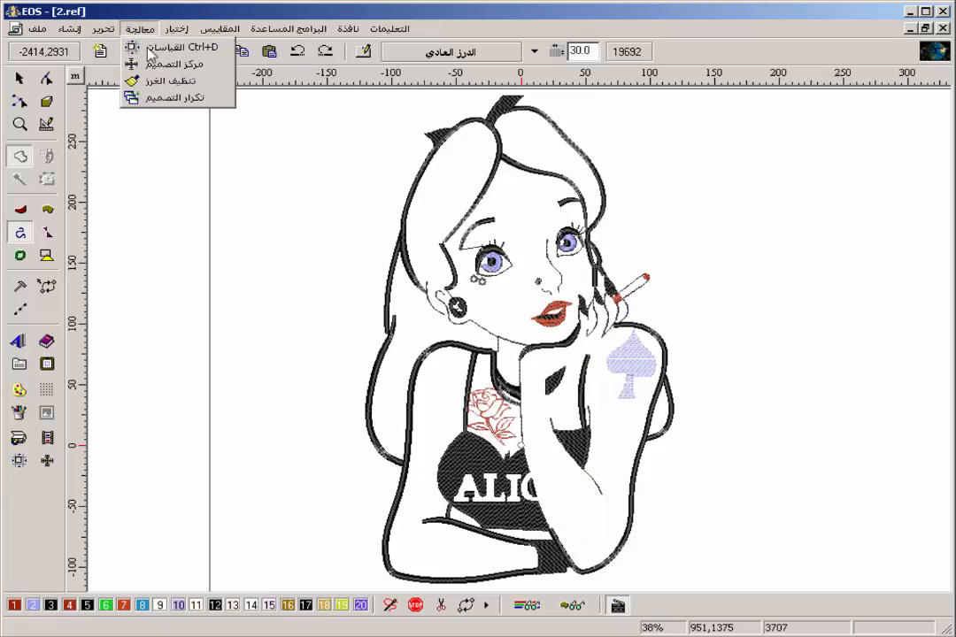
click(168, 81)
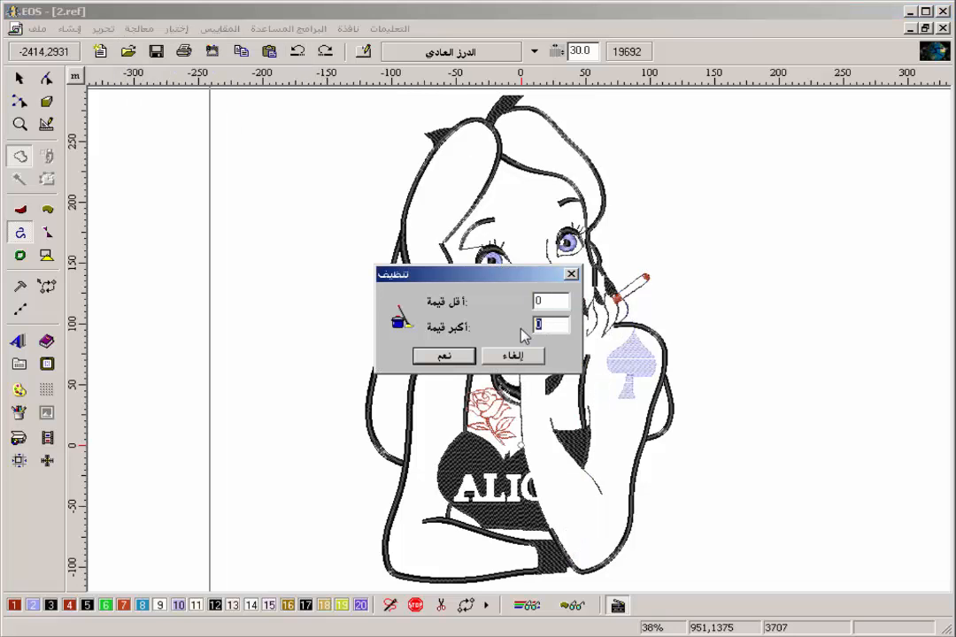
text(1)
key(Return)
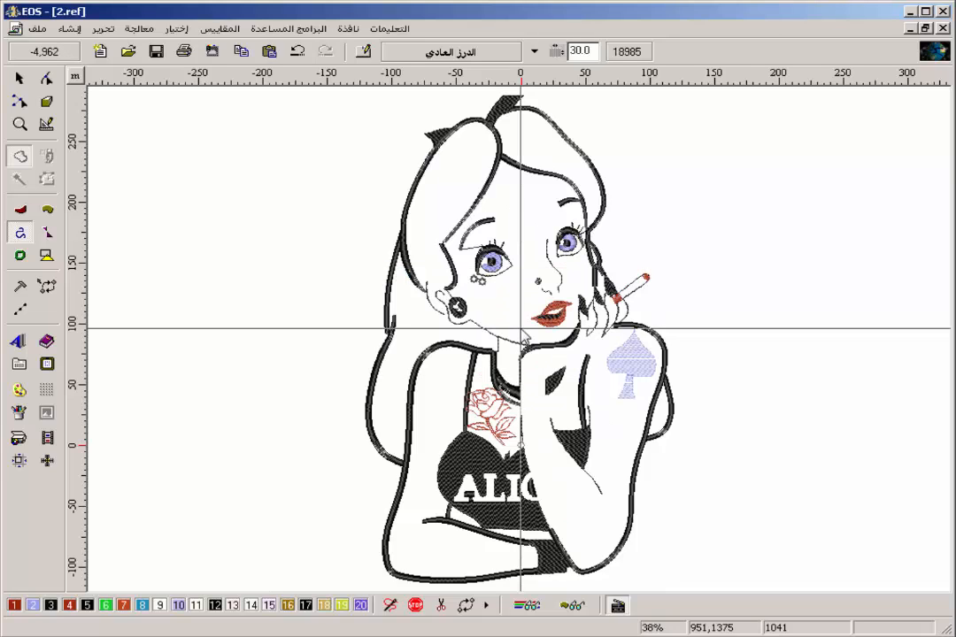